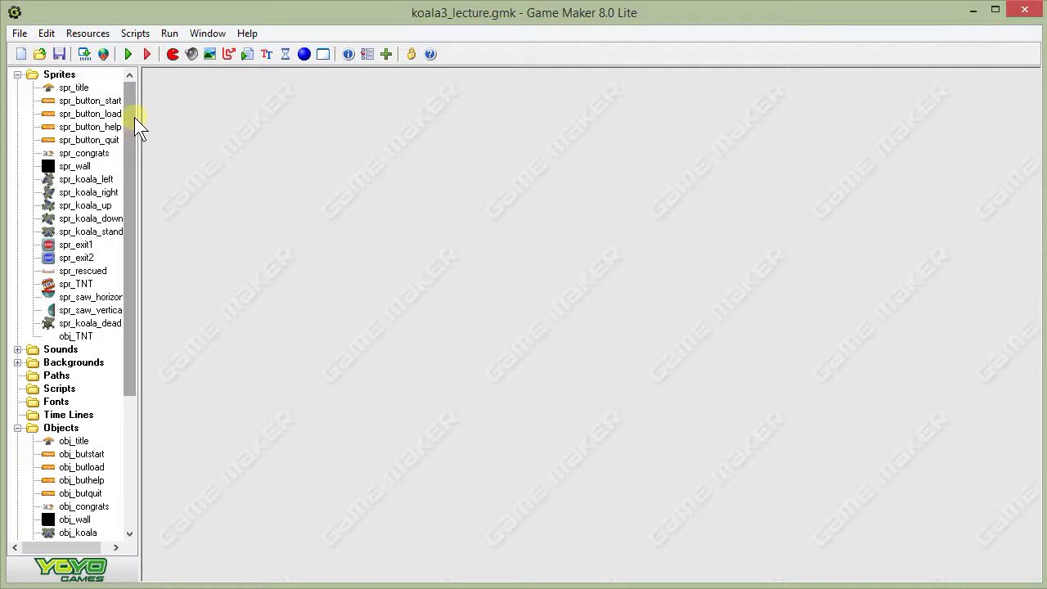
Step: Collapse the Sprites and Objects groups and expand Backgrounds in the resource tree
left_click(17, 75)
left_click(17, 167)
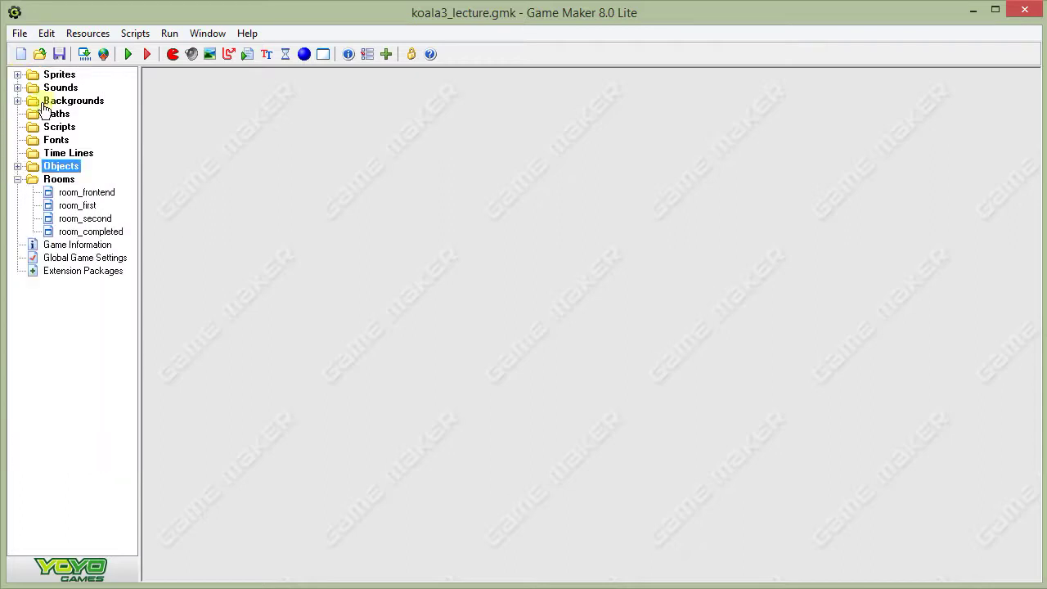
left_click(17, 101)
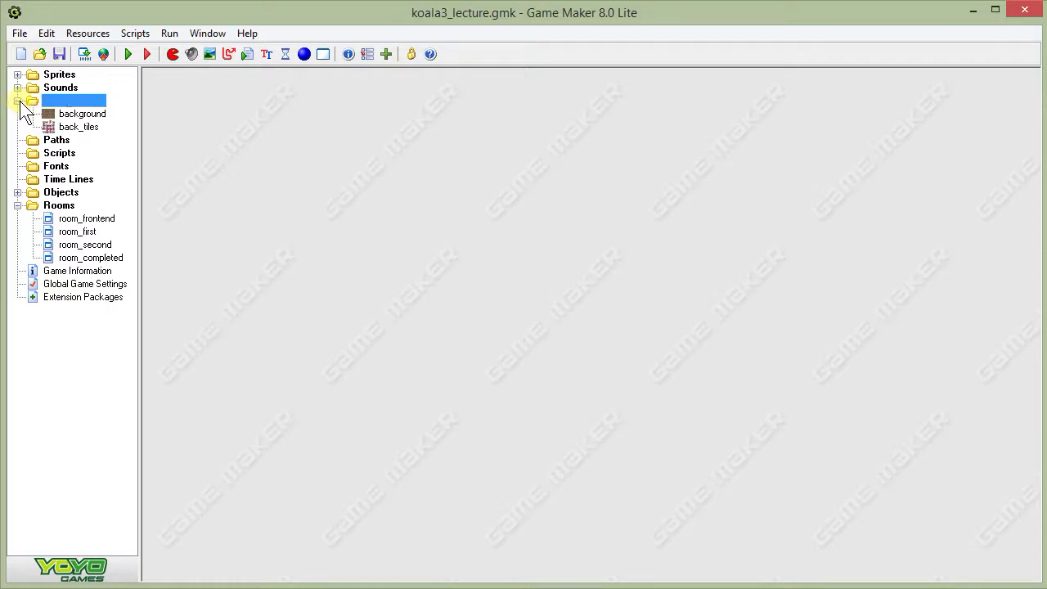
Step: Inspect the stone 'background' texture in a maximized properties window, then close it
double_click(82, 113)
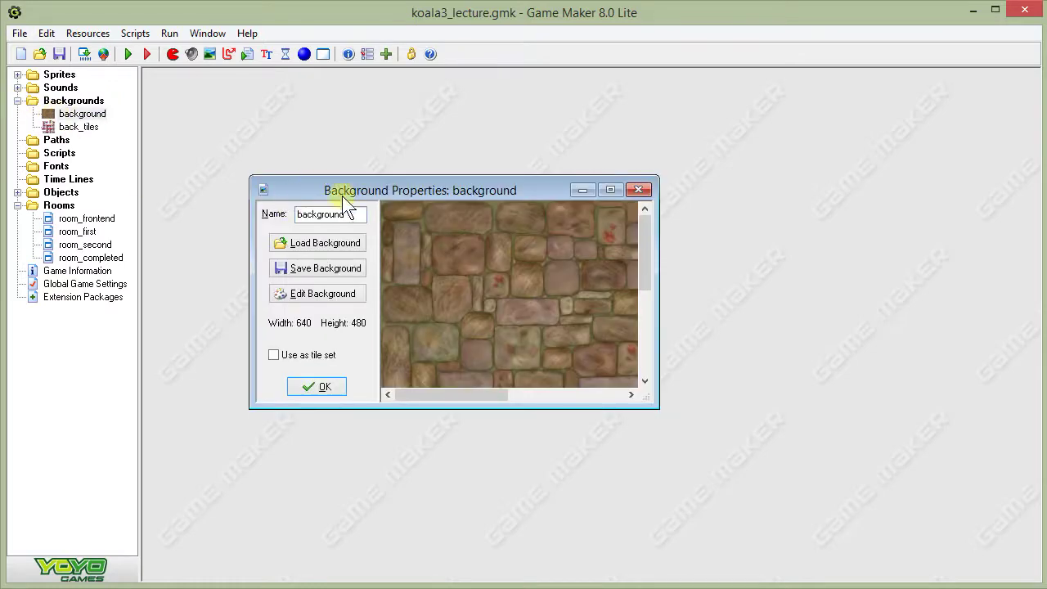
left_click(612, 190)
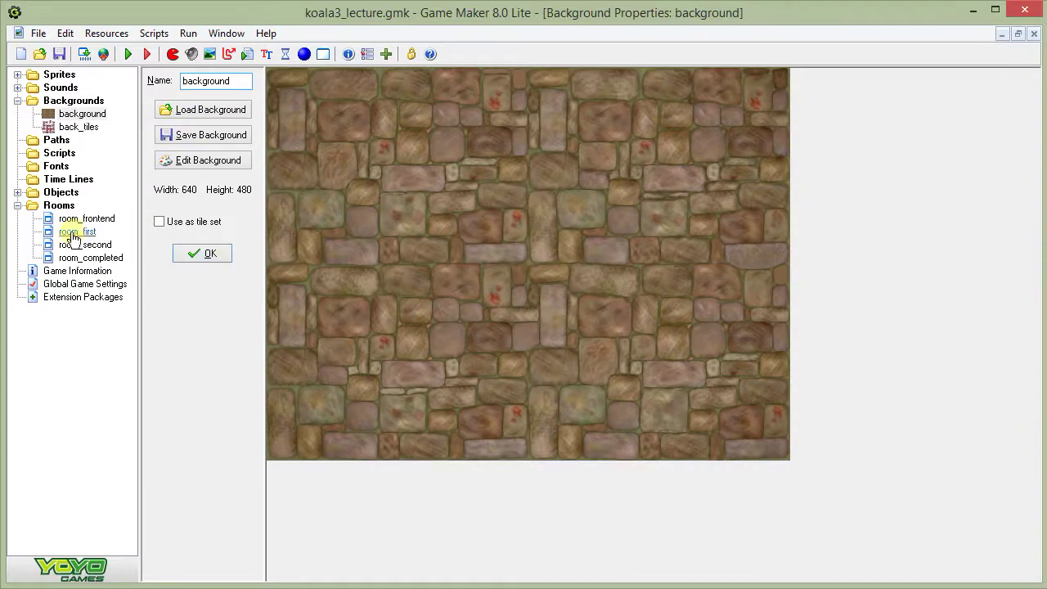
left_click(201, 253)
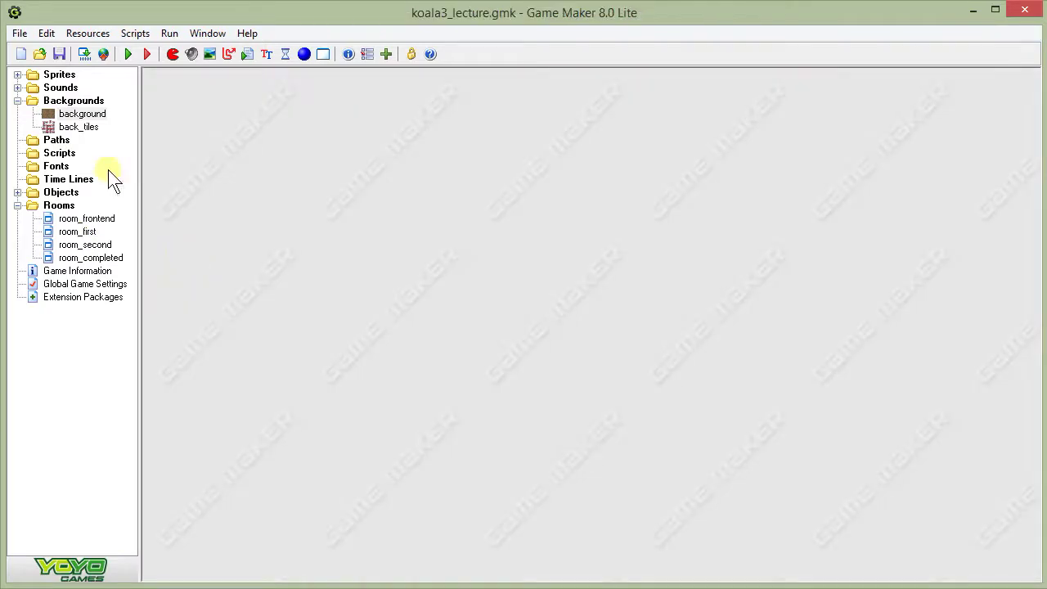
Step: Open the back_tiles 40×40 pipe tile set properties without loading a new image, and move the window aside
double_click(77, 127)
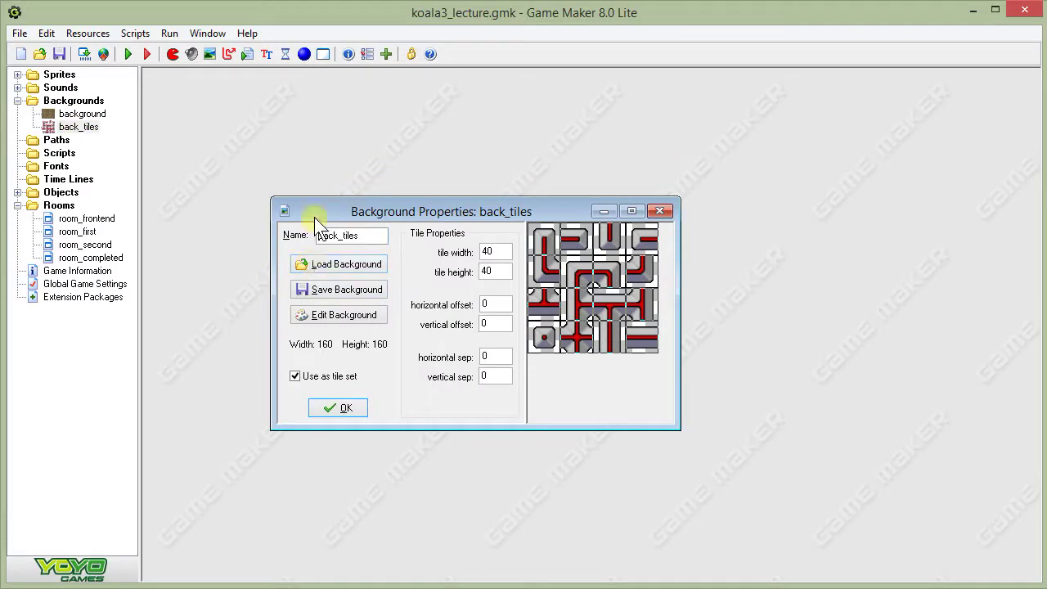
left_click(309, 258)
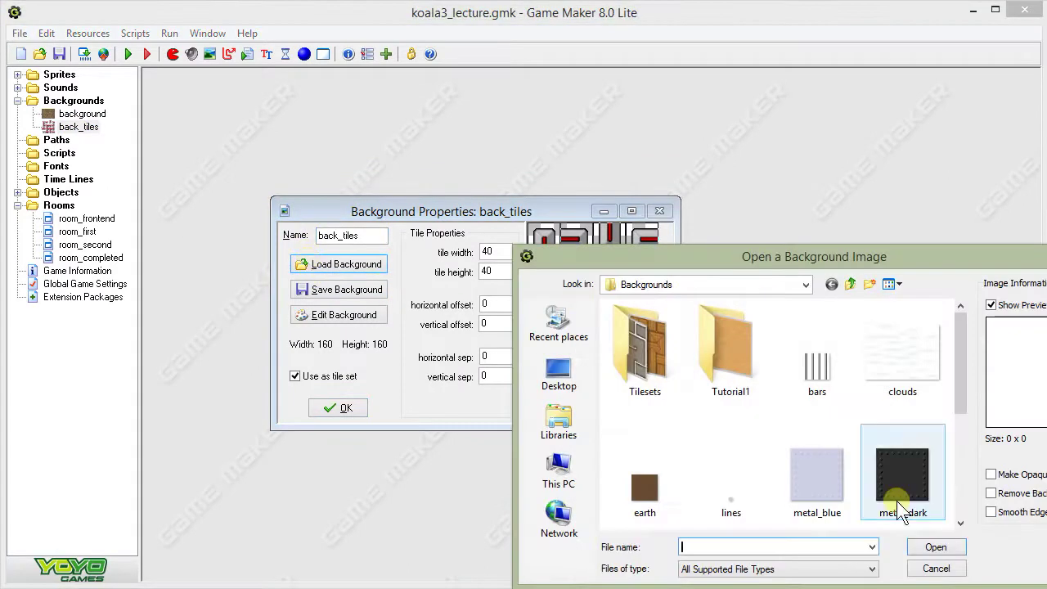
left_click(933, 569)
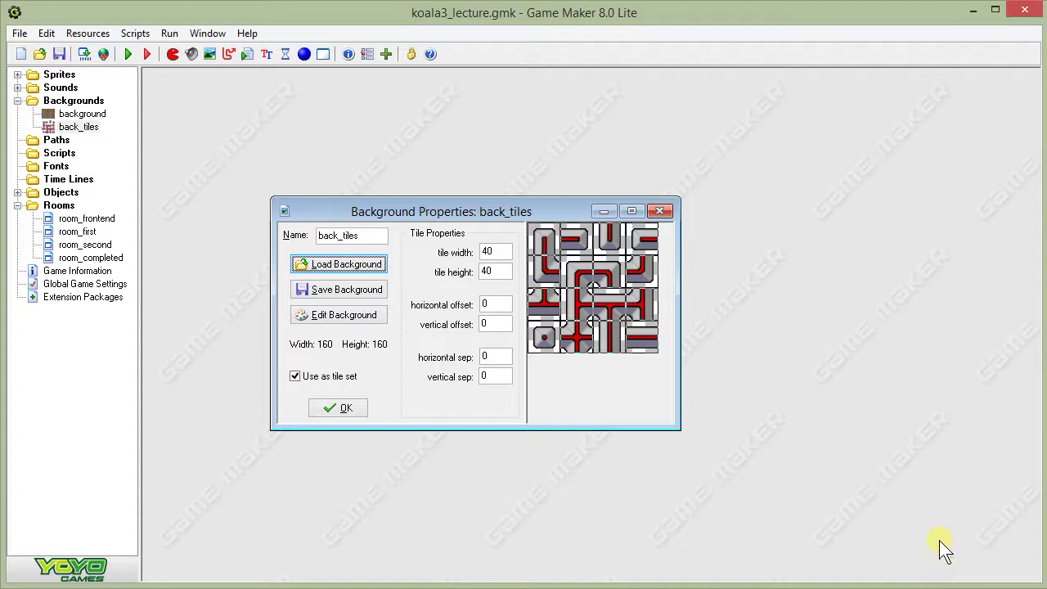
left_click_drag(403, 219, 609, 86)
Step: Compare the stone 'background' beside the back_tiles pipe set, then close both property windows
double_click(92, 114)
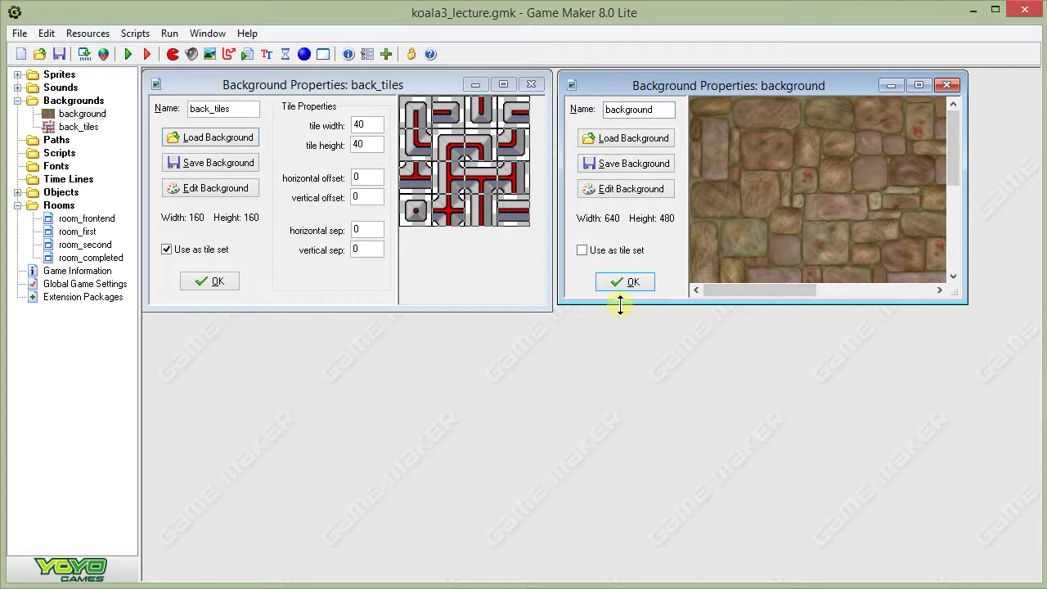
left_click_drag(620, 303, 620, 312)
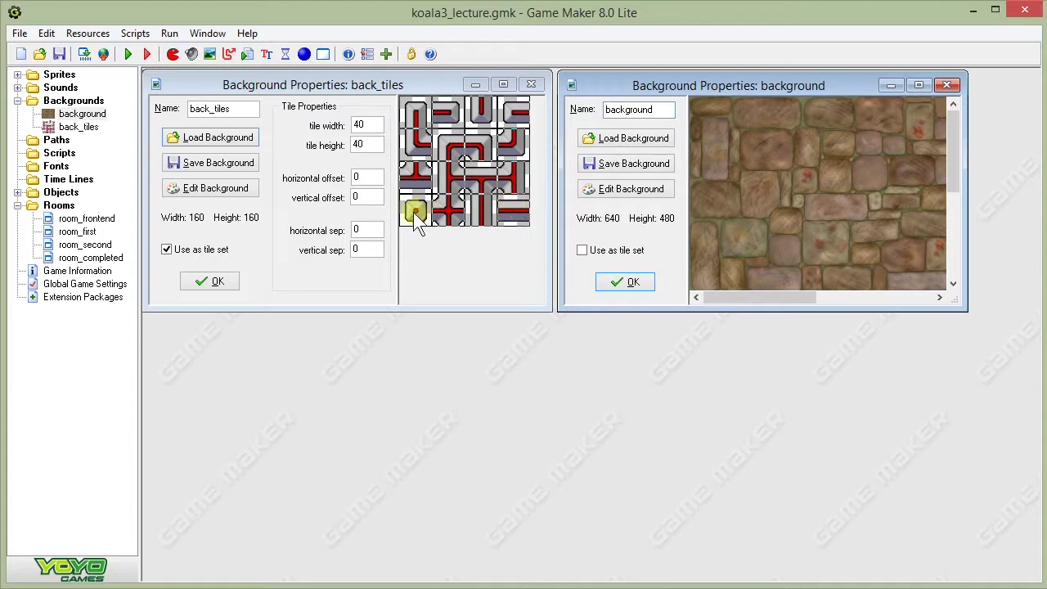
left_click(627, 283)
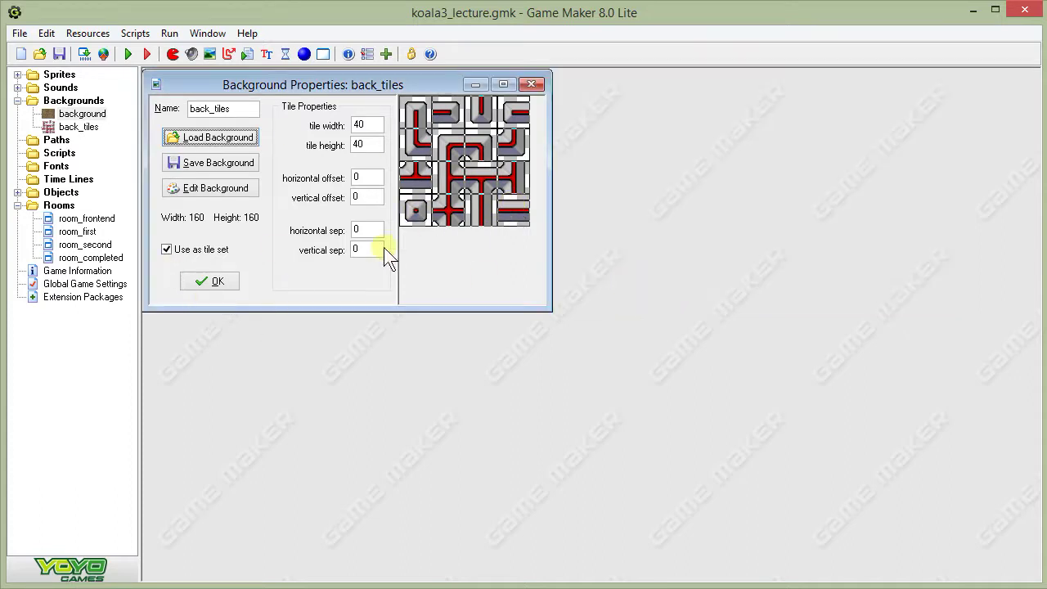
left_click(230, 278)
Step: Open room_first maximized and erase the obj_wall instances along its outer border
double_click(78, 233)
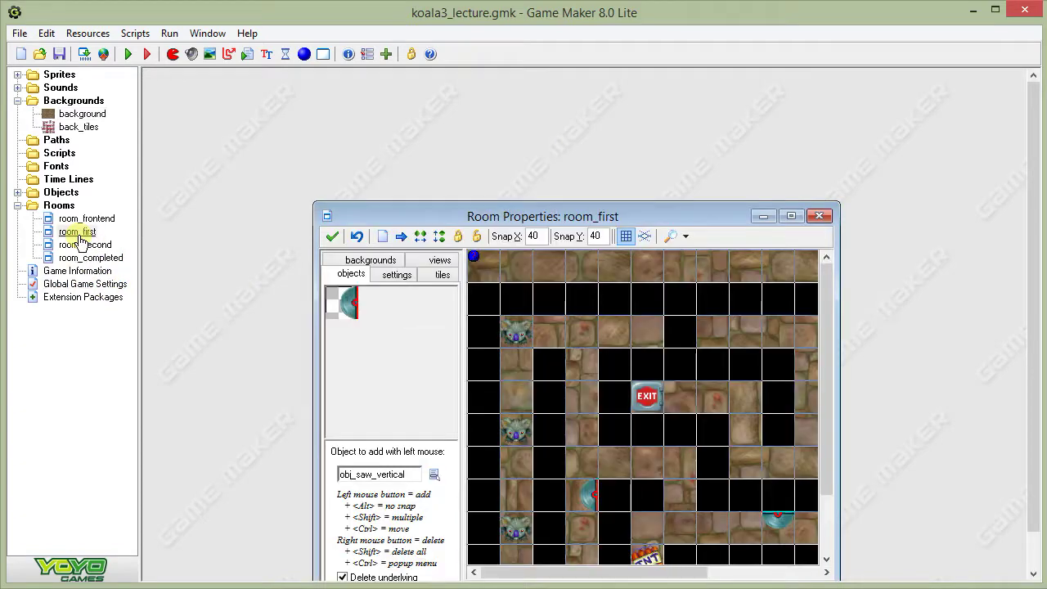
left_click(790, 216)
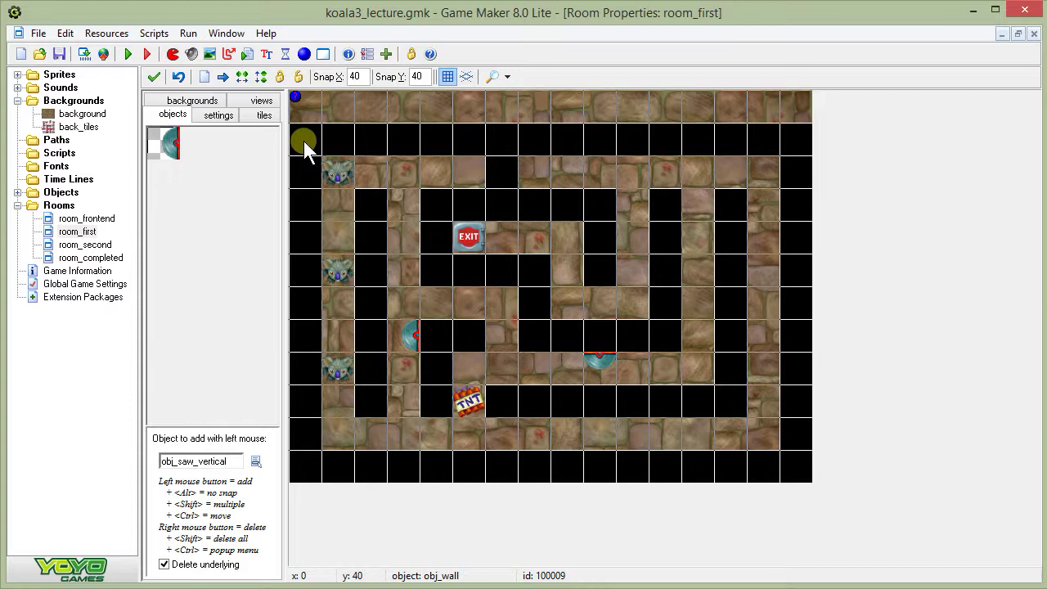
mouse_move(307, 150)
right_mouse_down()
mouse_move(574, 149)
mouse_move(778, 139)
mouse_move(795, 156)
mouse_move(813, 296)
mouse_move(810, 459)
mouse_move(606, 472)
mouse_move(327, 455)
mouse_move(308, 438)
mouse_move(301, 386)
mouse_move(297, 177)
right_mouse_up()
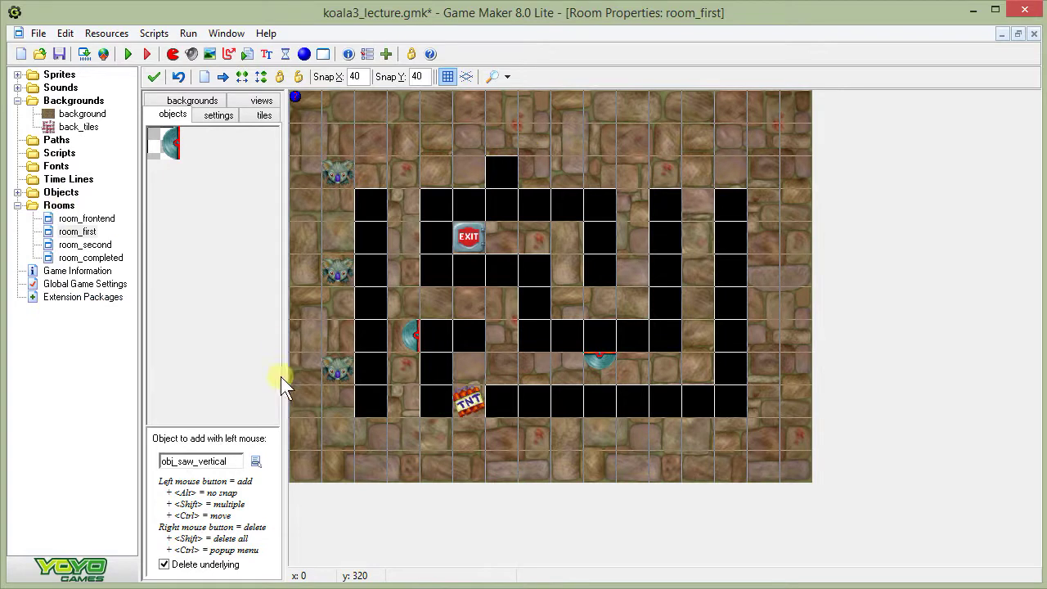
Step: Show the back_tiles pipe tile palette in room_first's tiles tab
left_click(204, 102)
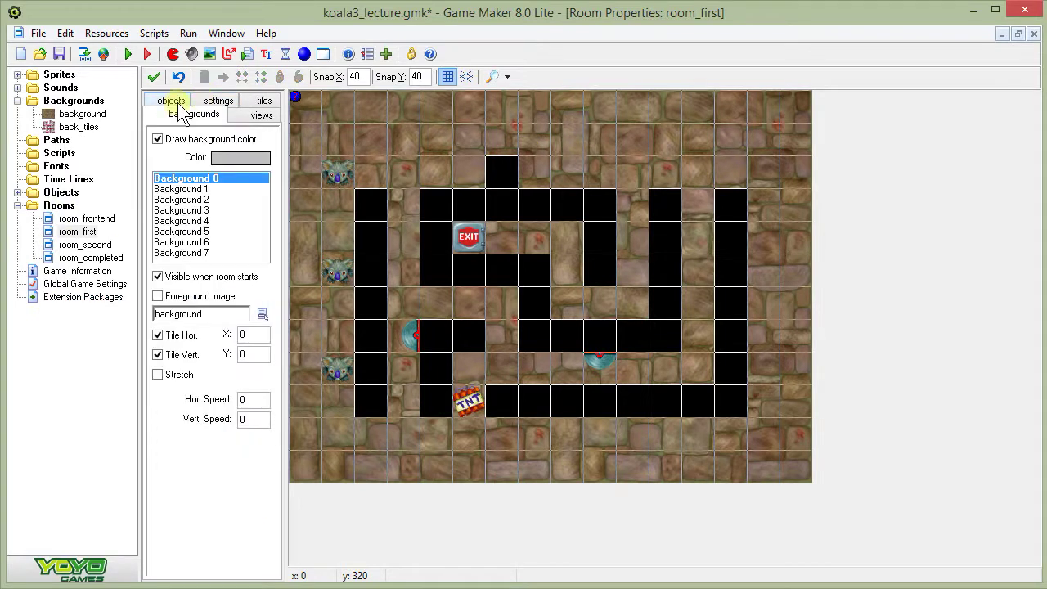
left_click(264, 100)
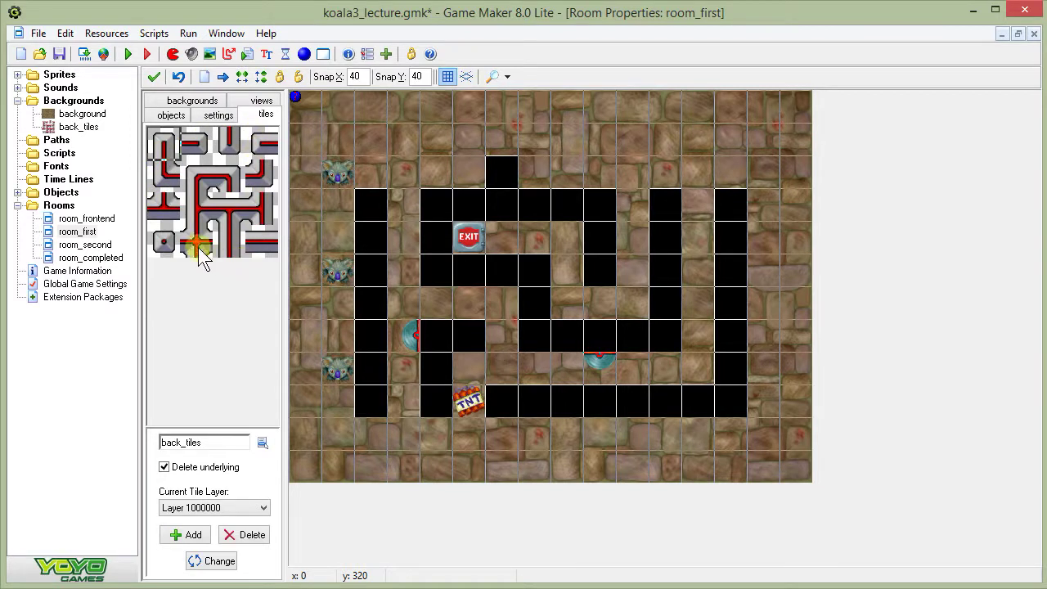
Step: Paint vertical pipe tiles down the room's left and right columns
left_click(205, 189)
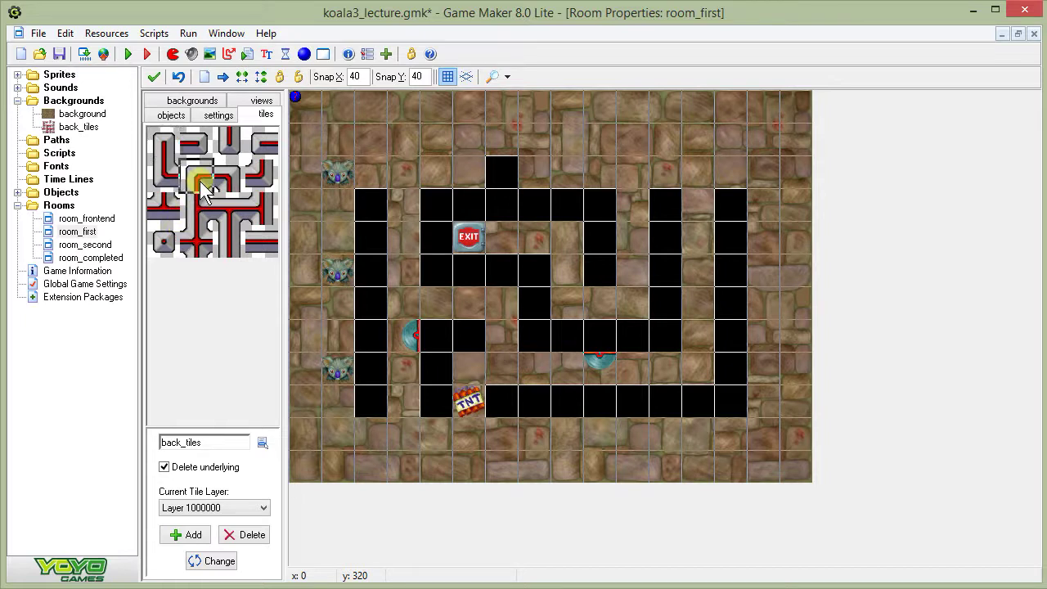
left_click(310, 139)
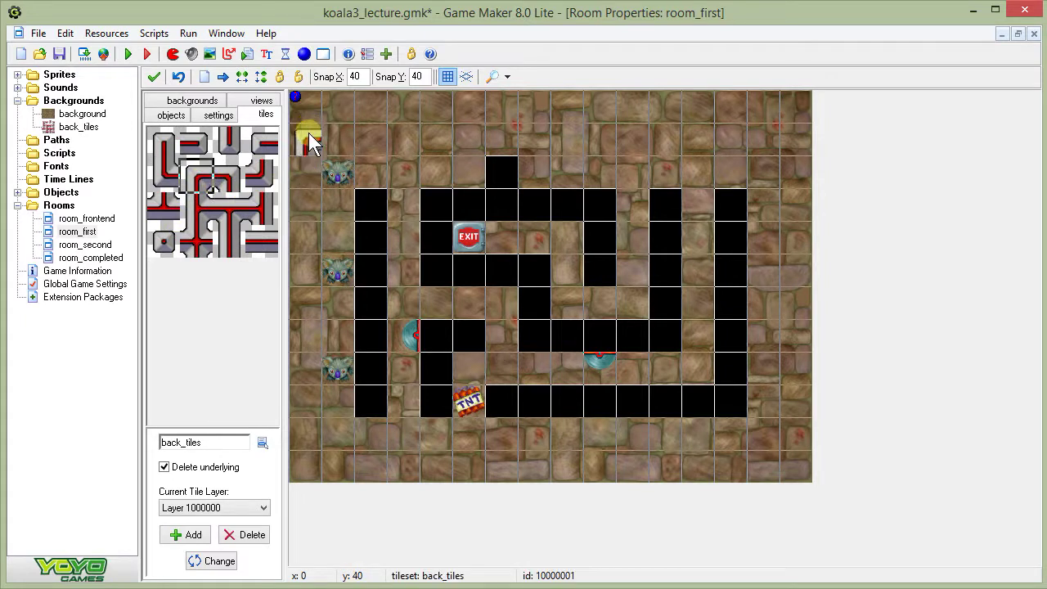
left_click(228, 239)
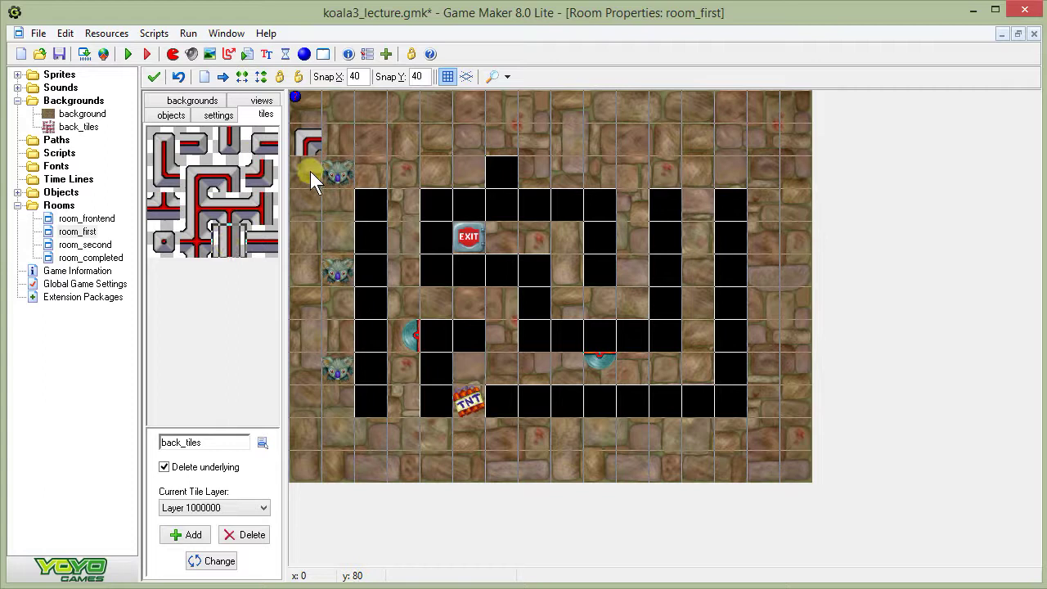
left_click_drag(310, 171, 311, 450)
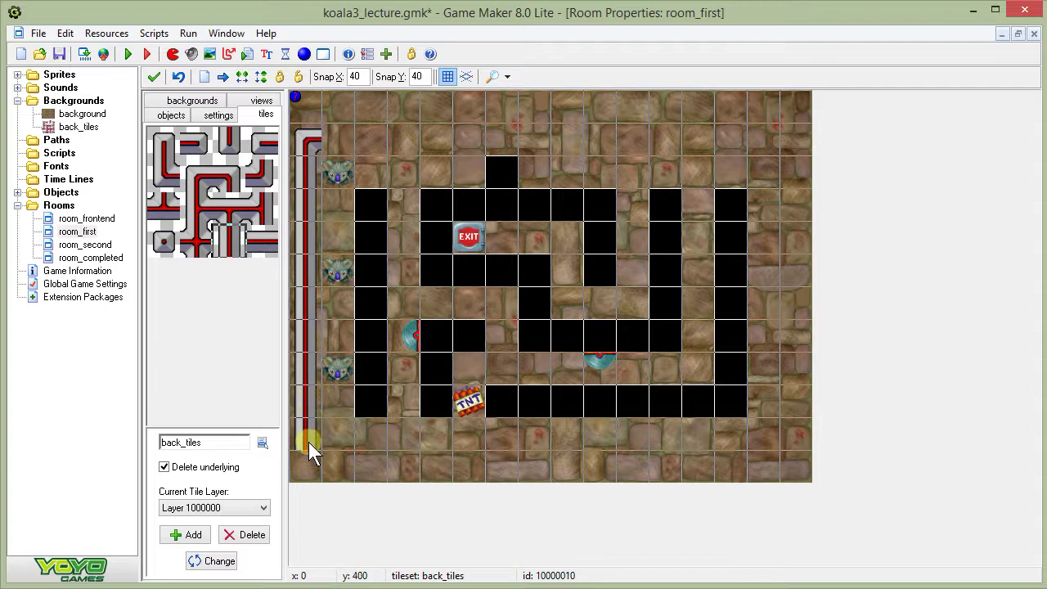
left_click_drag(793, 171, 798, 427)
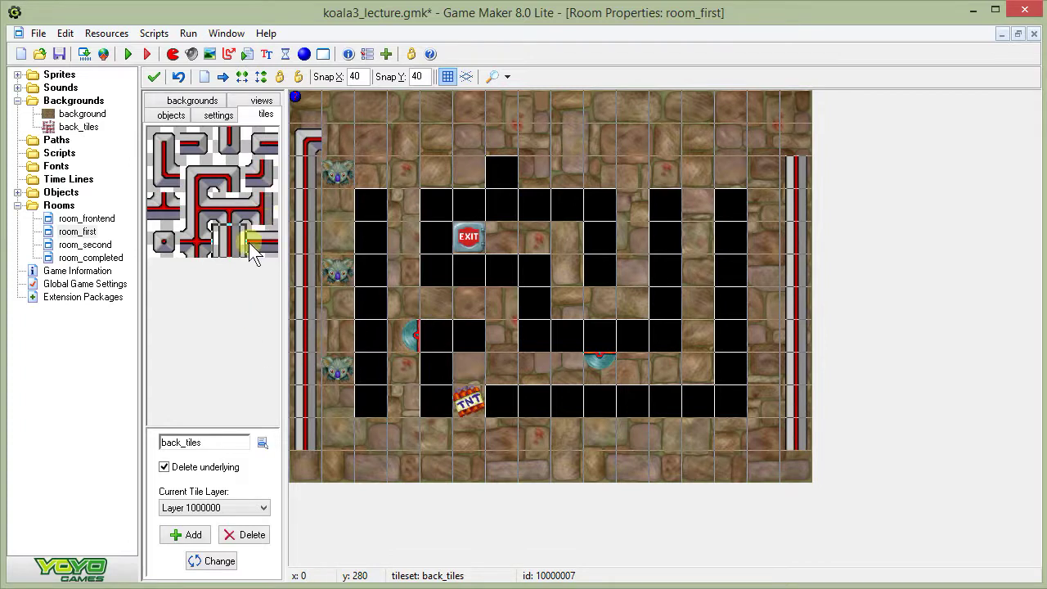
Step: Place corner pipe tiles and paint horizontal pipes along the top and bottom rows
left_click(229, 174)
left_click(791, 145)
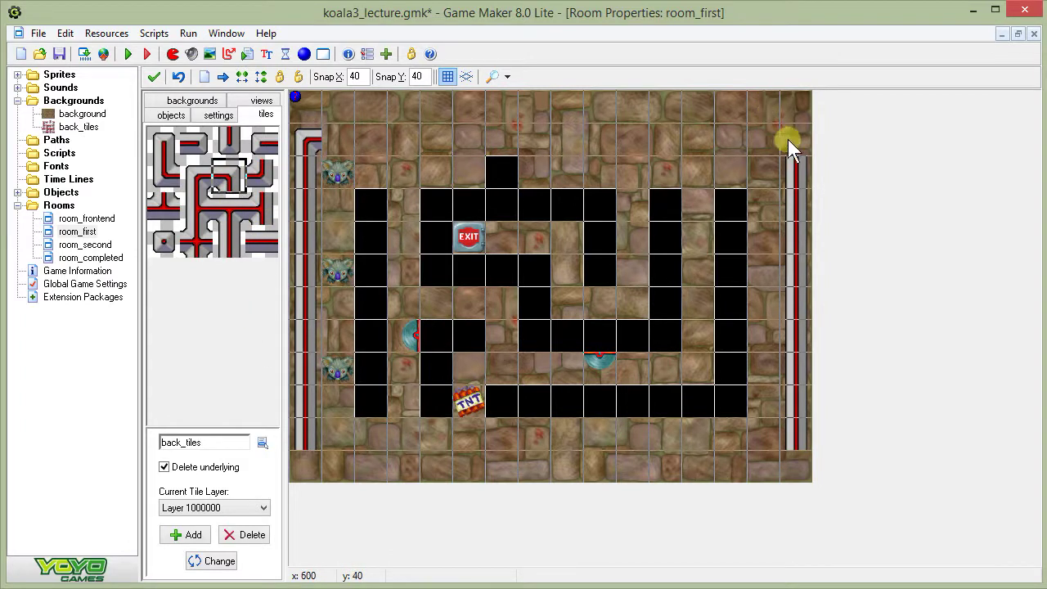
left_click(163, 172)
left_click(307, 467)
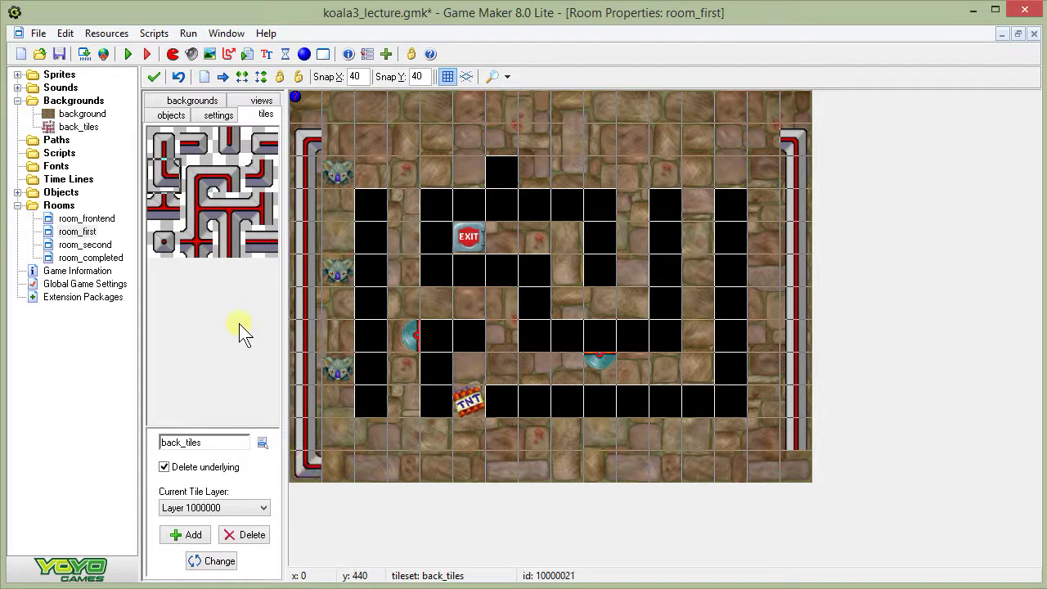
left_click(257, 171)
left_click(794, 464)
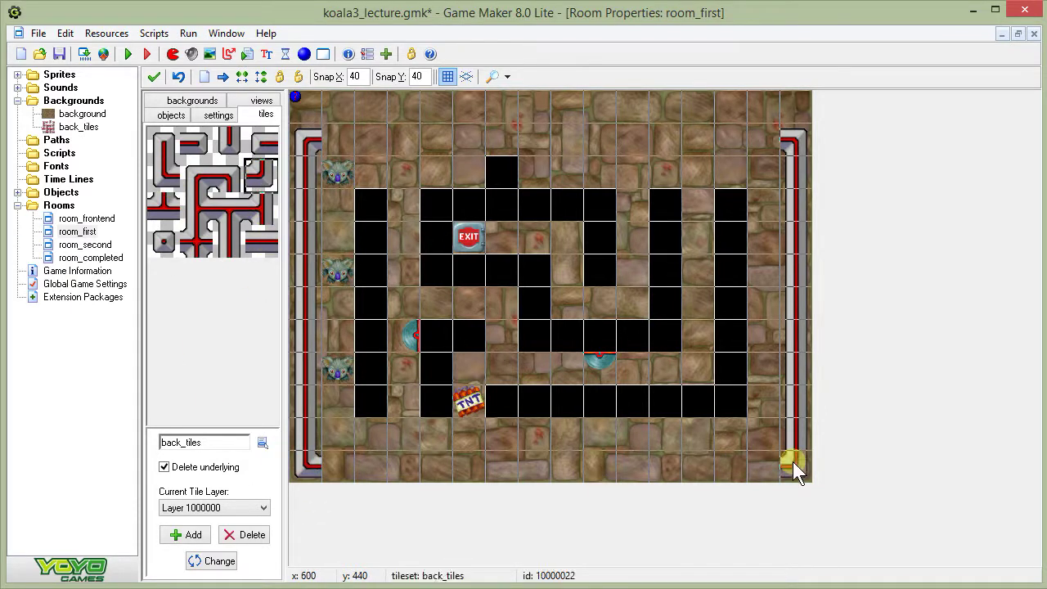
left_click(258, 245)
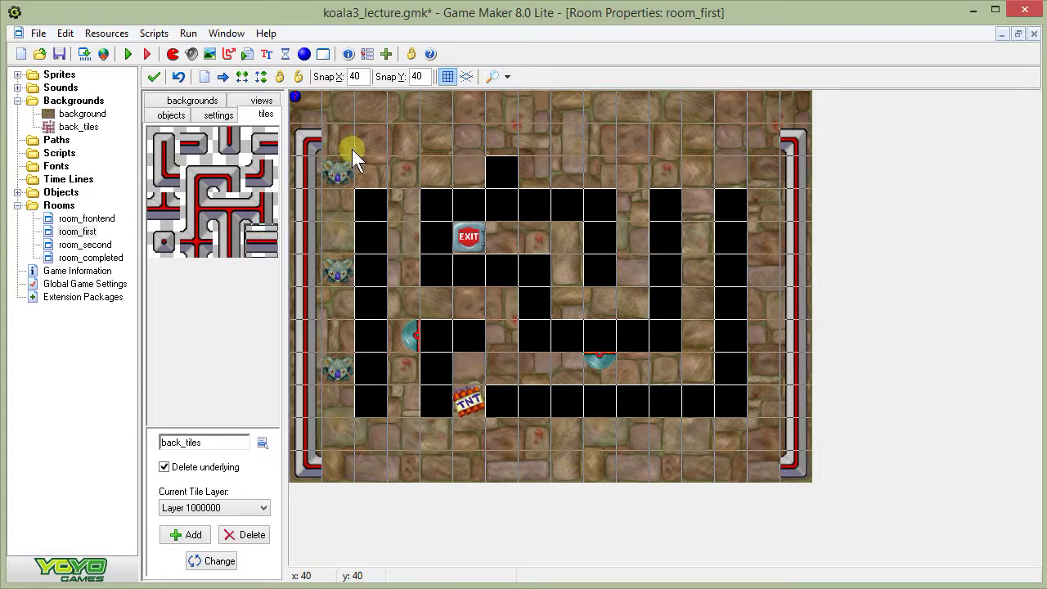
mouse_move(336, 131)
left_mouse_down("shift")
mouse_move(337, 141)
mouse_move(759, 142)
left_mouse_up("shift")
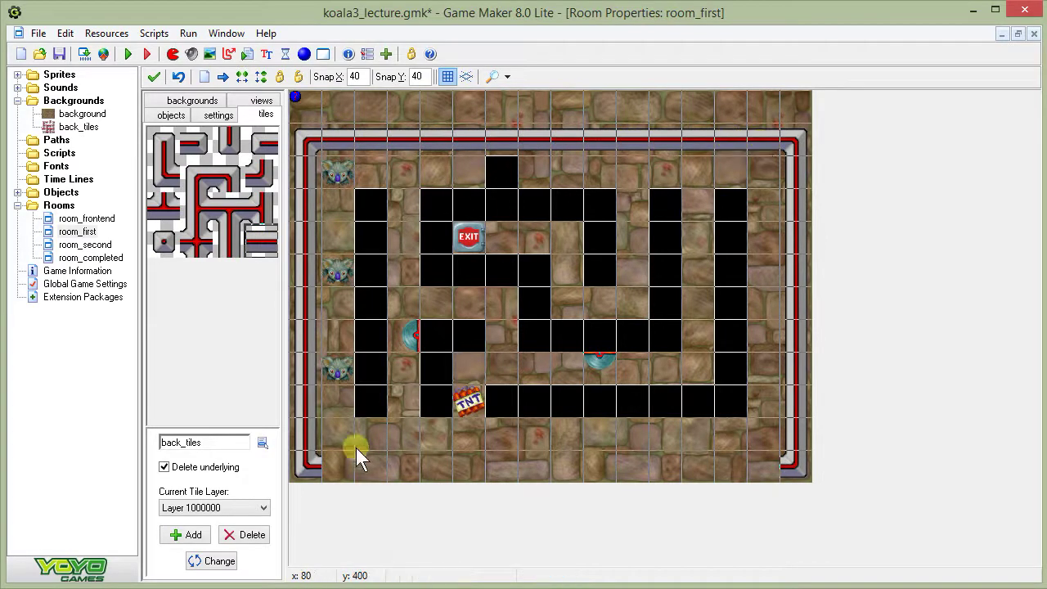
mouse_move(341, 468)
left_mouse_down("shift")
mouse_move(449, 478)
mouse_move(753, 470)
left_mouse_up("shift")
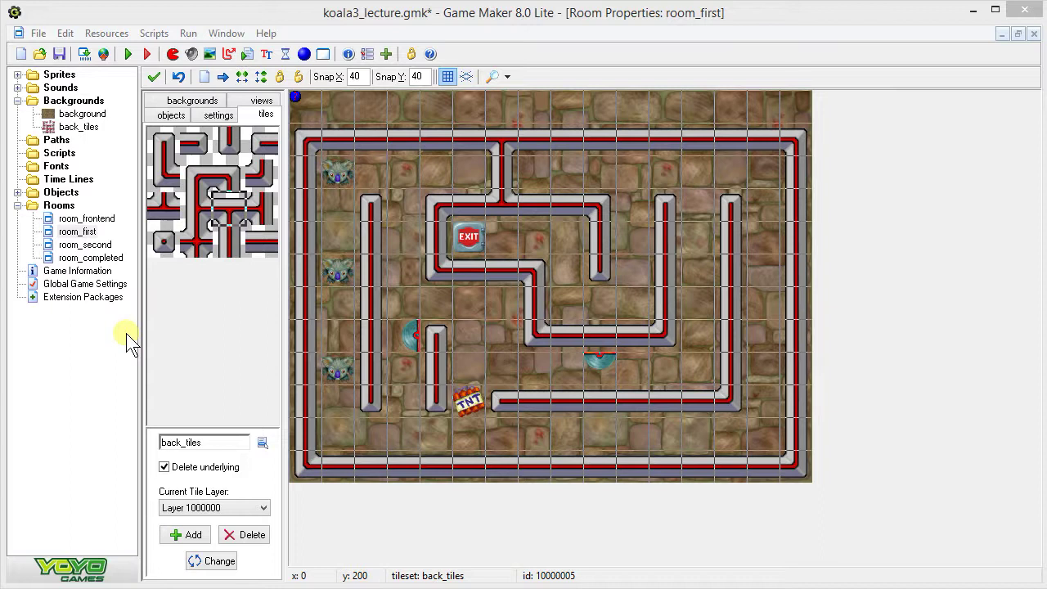
Step: Select obj_wall and place walls down the room's left column
left_click(172, 115)
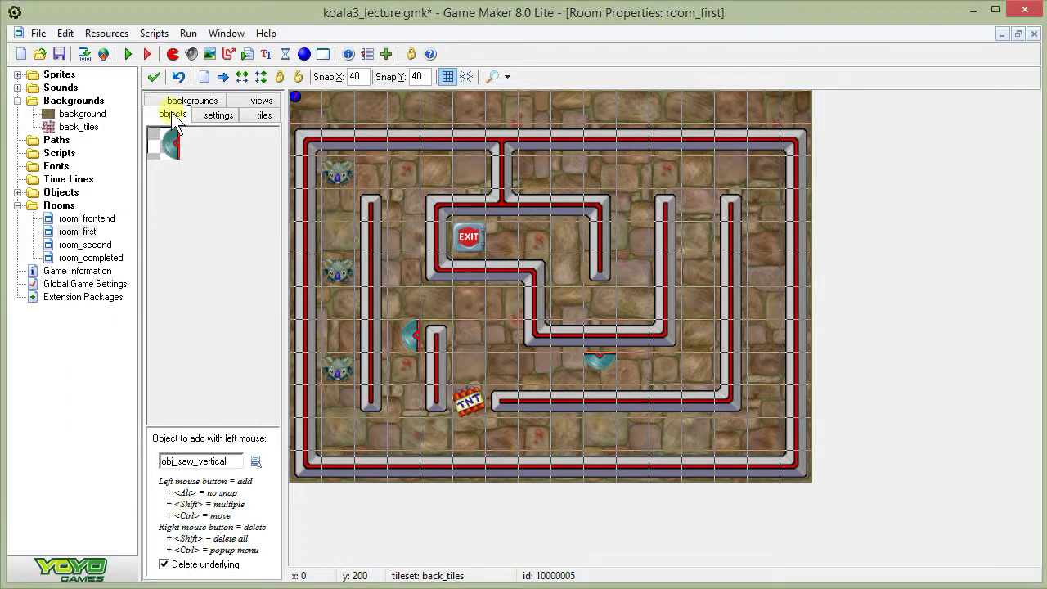
left_click(254, 462)
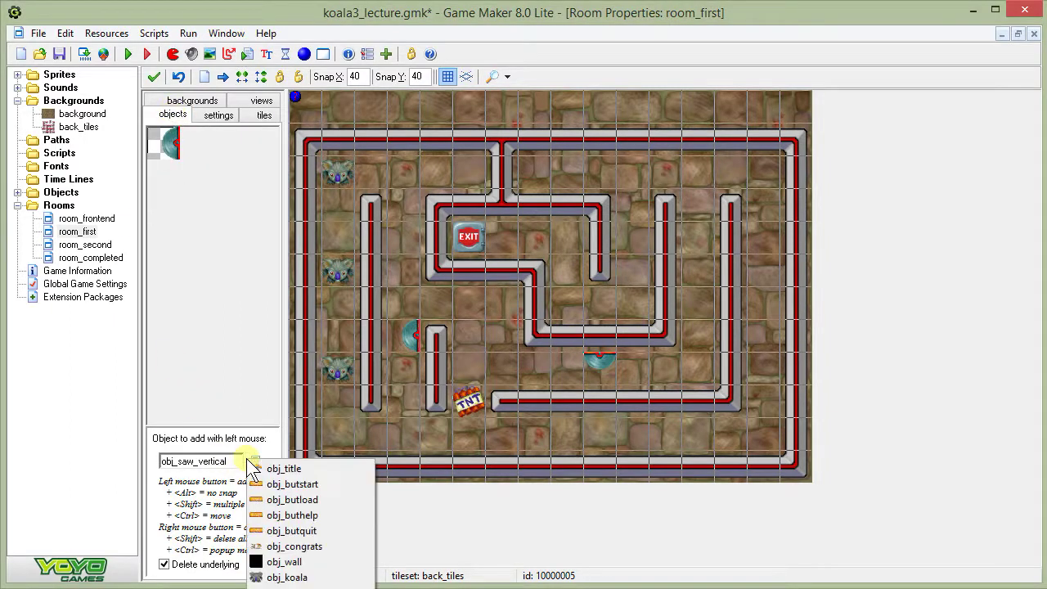
left_click(278, 562)
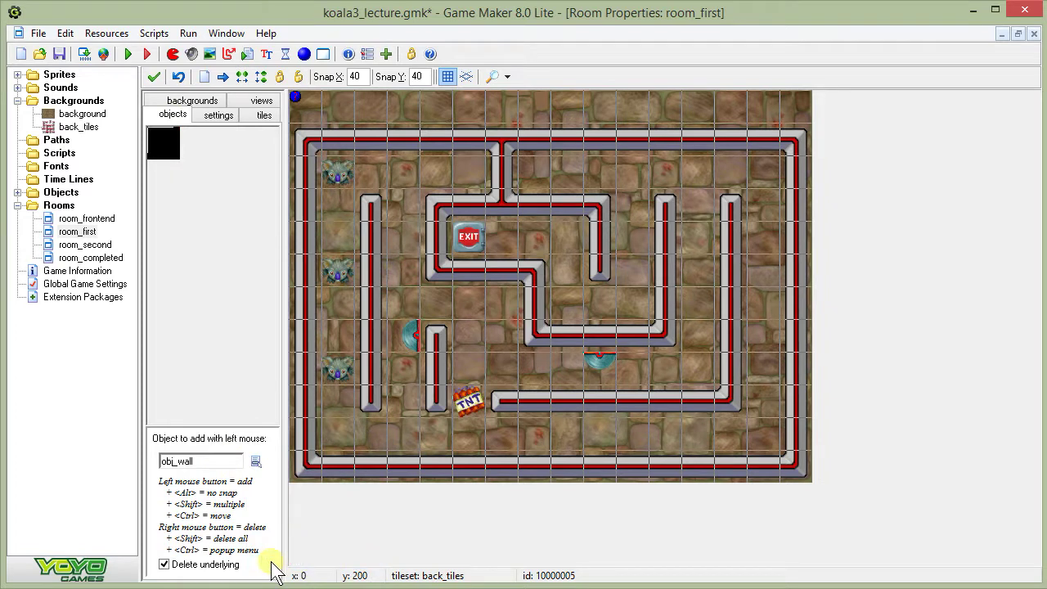
left_click(309, 145)
left_click(310, 170)
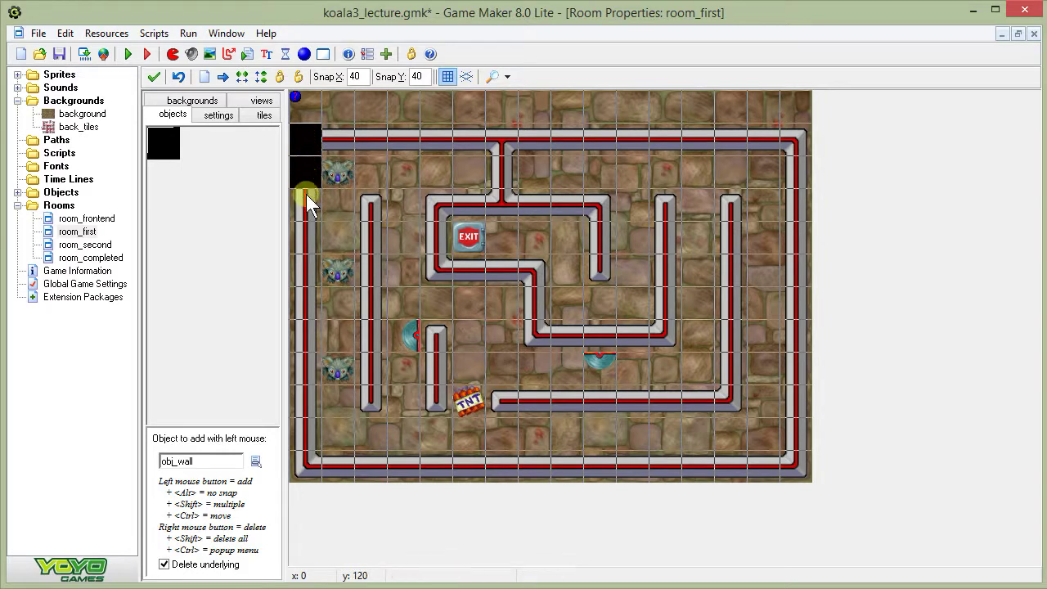
mouse_move(306, 196)
left_mouse_down("shift")
mouse_move(306, 463)
mouse_move(587, 473)
mouse_move(793, 463)
mouse_move(802, 450)
mouse_move(805, 141)
mouse_move(363, 140)
mouse_move(353, 152)
left_mouse_up("shift")
Step: Cover the inner maze pipes, EXIT loop, bottom, right side and top border with walls
mouse_move(362, 199)
left_mouse_down("shift")
mouse_move(374, 234)
mouse_move(379, 403)
left_mouse_up("shift")
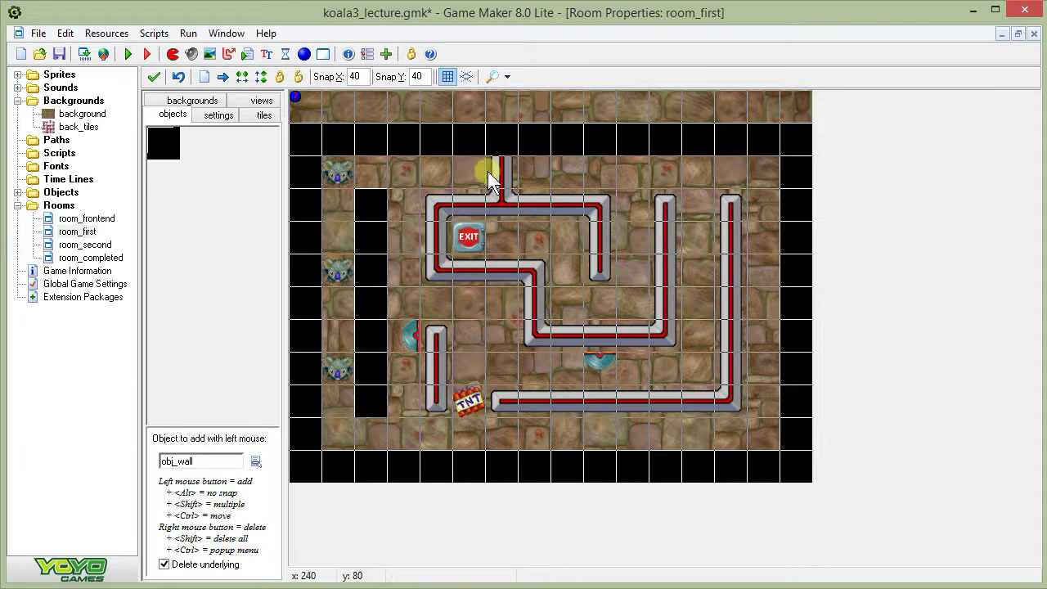
mouse_move(496, 170)
left_mouse_down("shift")
mouse_move(500, 200)
mouse_move(616, 204)
mouse_move(601, 233)
mouse_move(606, 262)
left_mouse_up("shift")
right_click(627, 205)
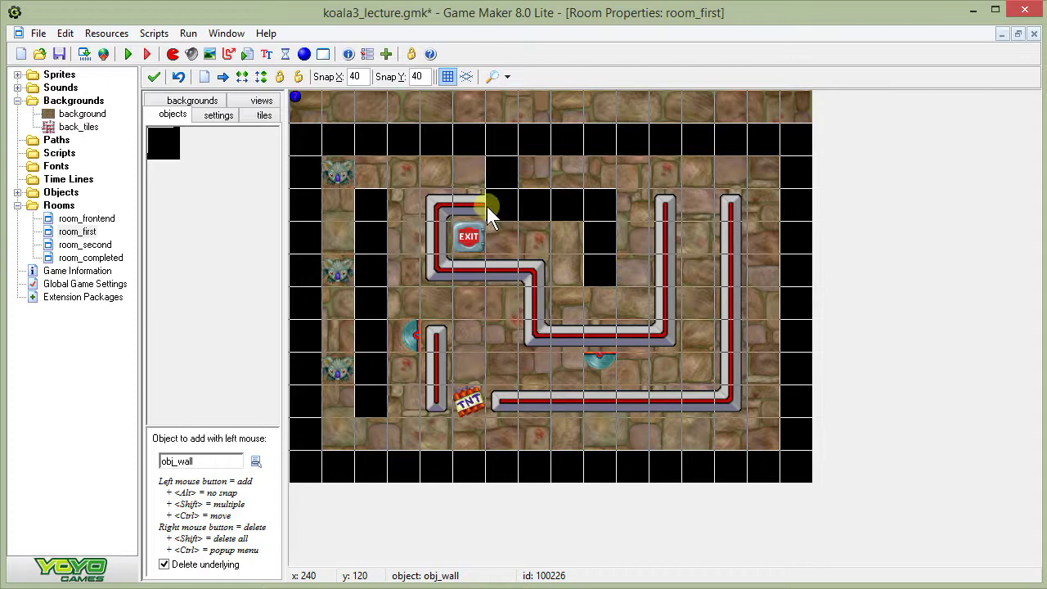
mouse_move(487, 206)
left_mouse_down("shift")
mouse_move(434, 207)
mouse_move(445, 264)
mouse_move(525, 269)
mouse_move(533, 328)
mouse_move(664, 328)
mouse_move(661, 221)
left_mouse_up("shift")
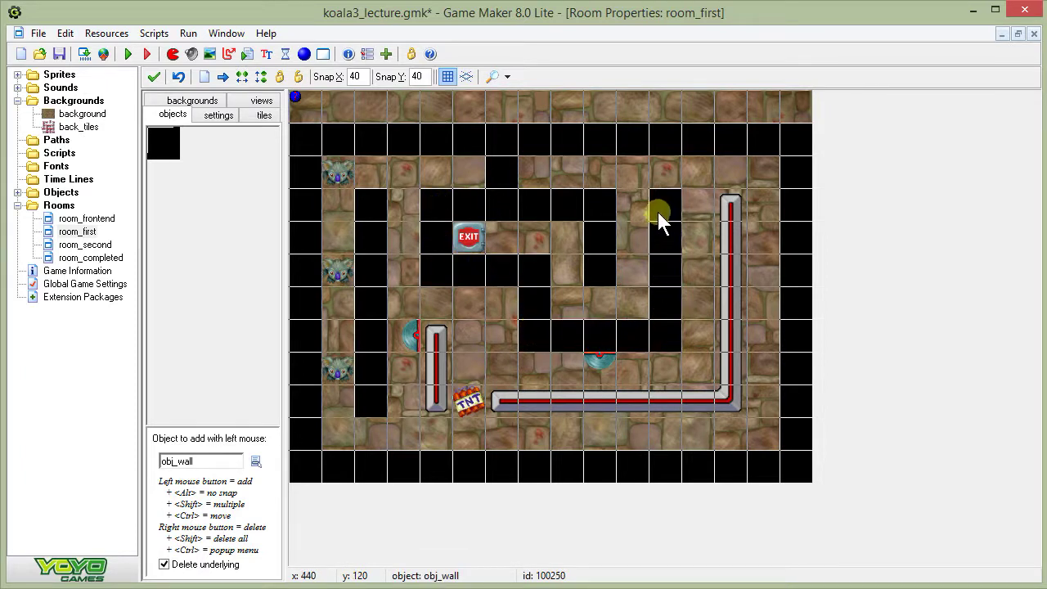
mouse_move(451, 355)
left_mouse_down("shift")
mouse_move(438, 342)
mouse_move(446, 400)
left_mouse_up("shift")
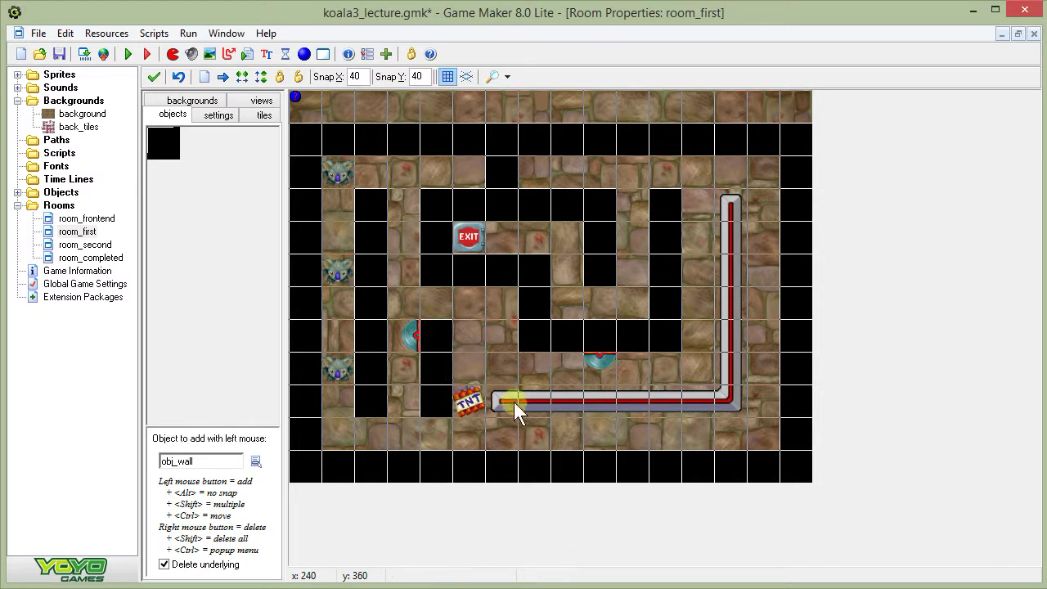
mouse_move(516, 403)
left_mouse_down("shift")
mouse_move(728, 391)
mouse_move(720, 206)
left_mouse_up("shift")
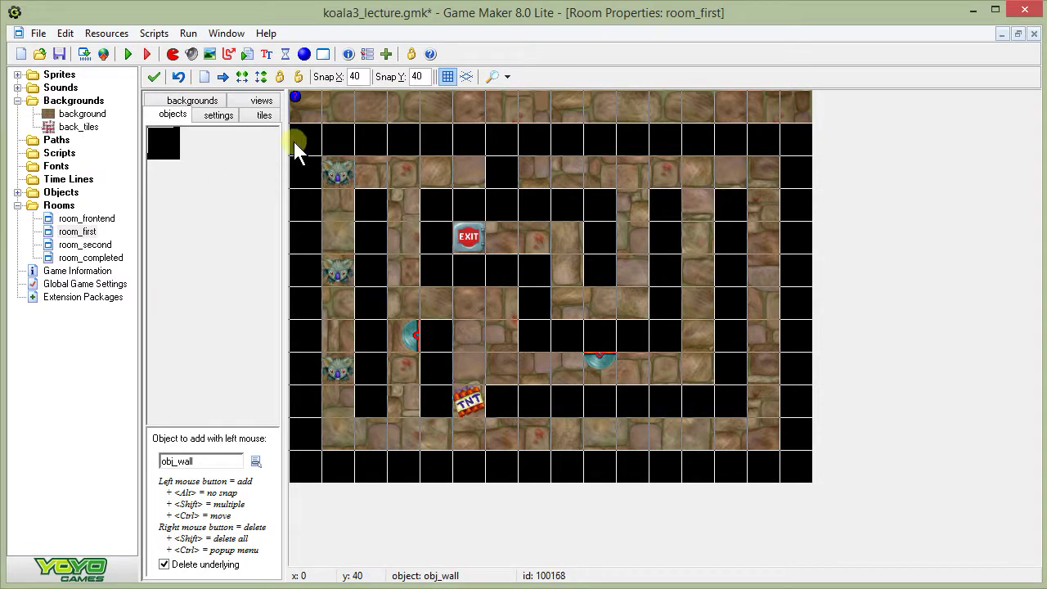
left_click_drag(295, 145, 797, 143, "shift")
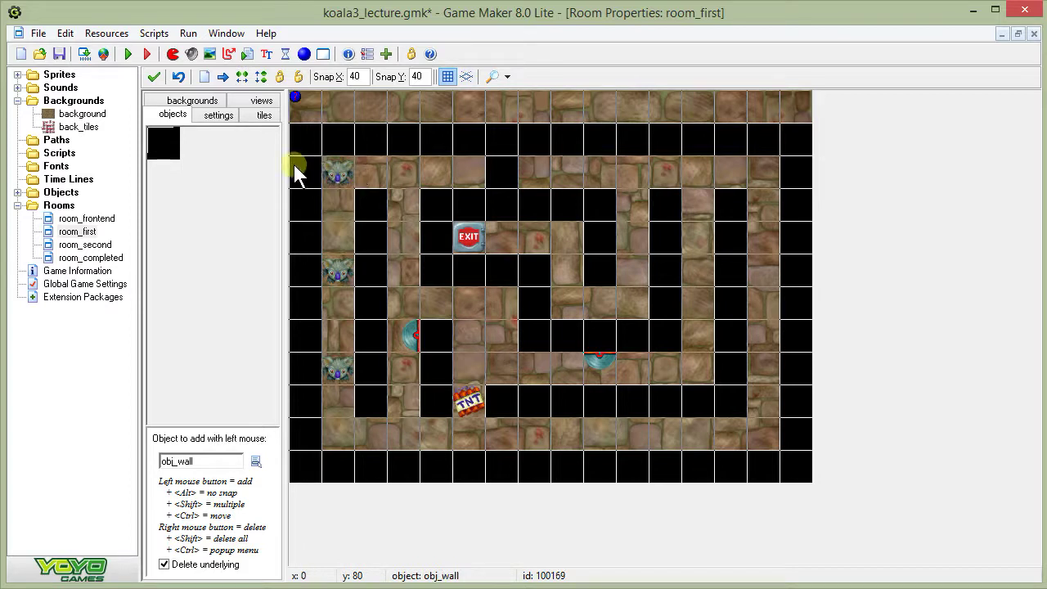
Step: Uncheck Visible in obj_wall's properties and confirm
left_click(17, 193)
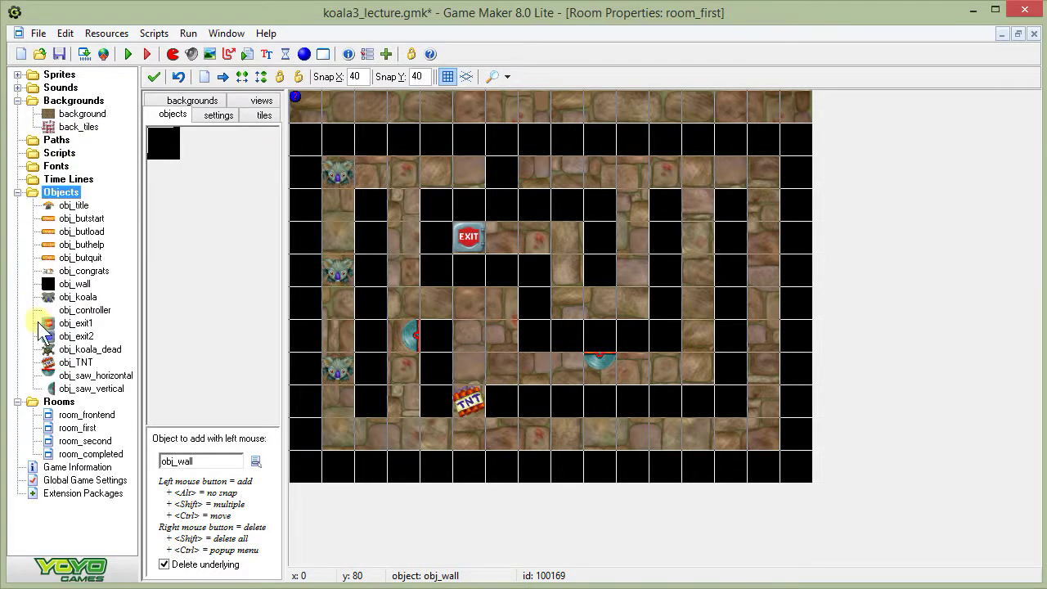
double_click(51, 288)
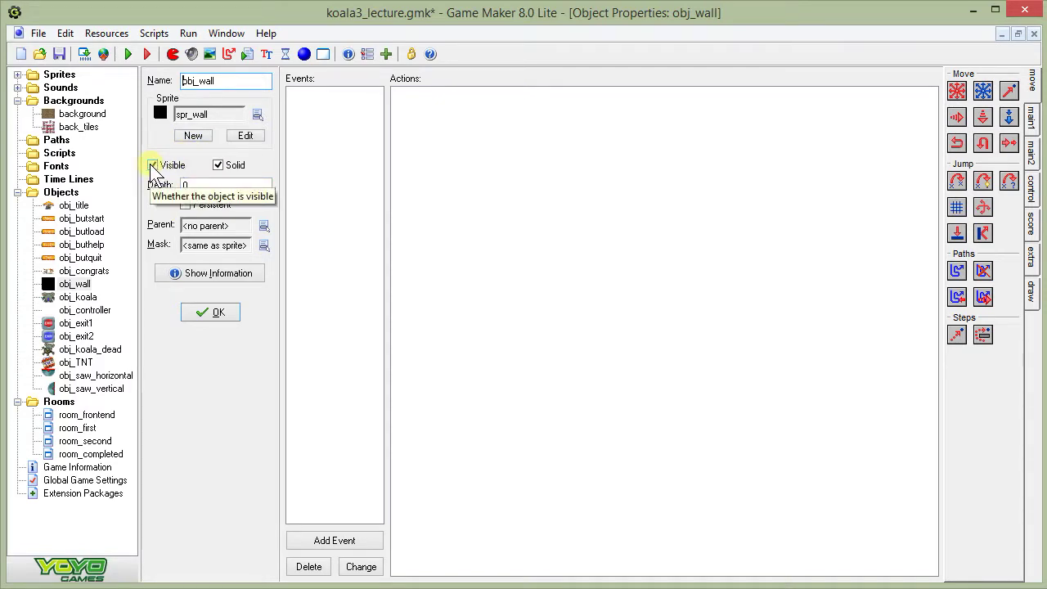
left_click(151, 164)
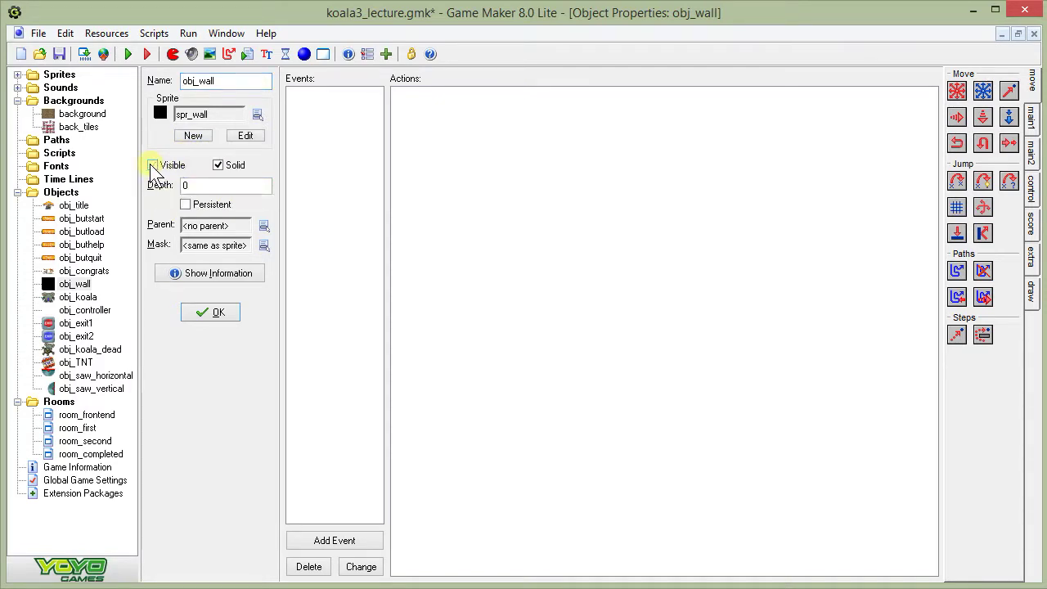
left_click(208, 306)
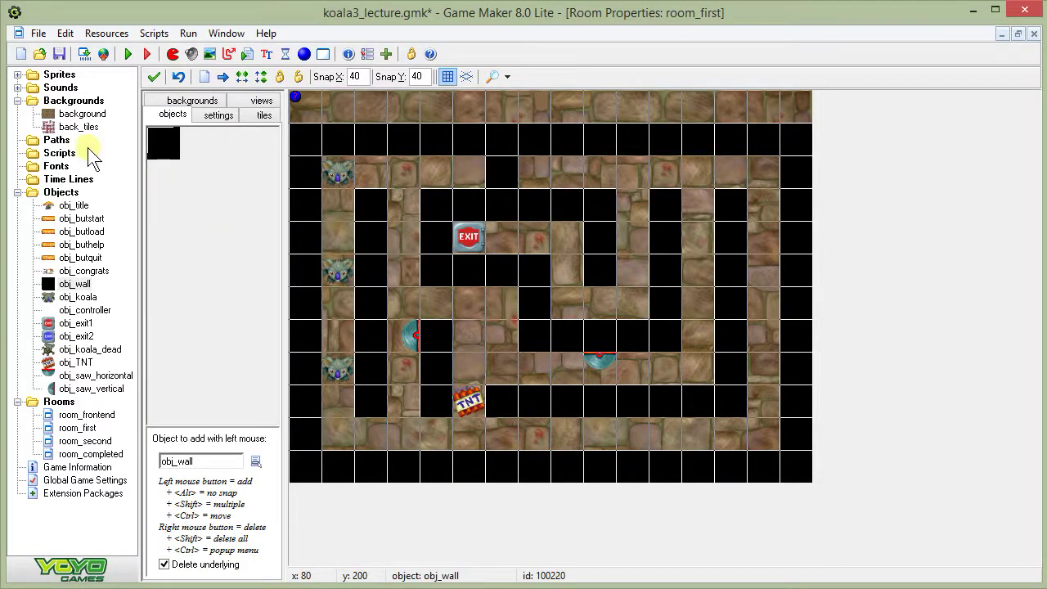
Step: Save koala3_lecture.gmk and run the game
left_click(58, 54)
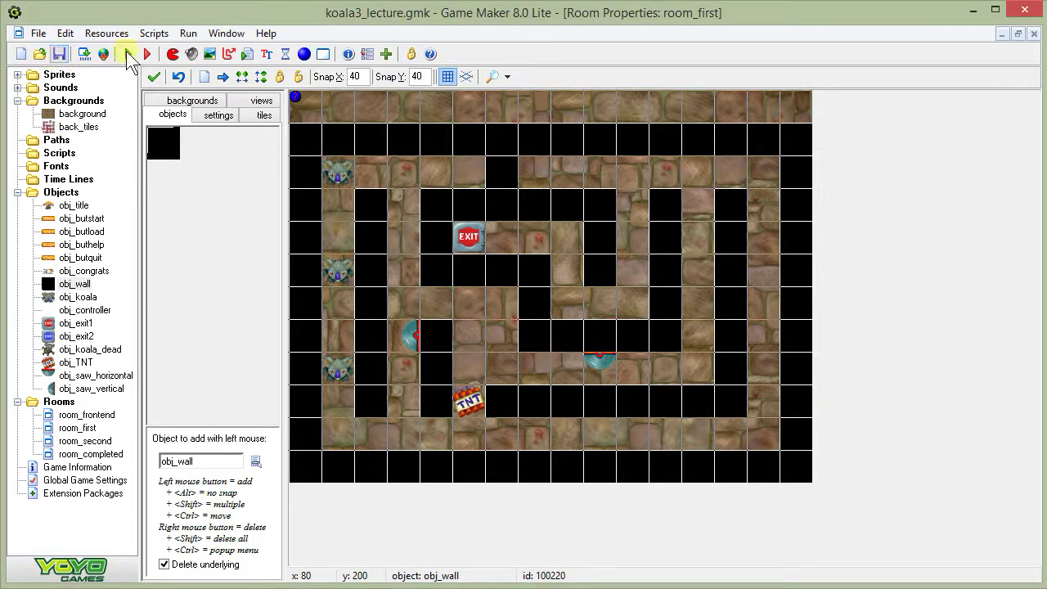
left_click(128, 55)
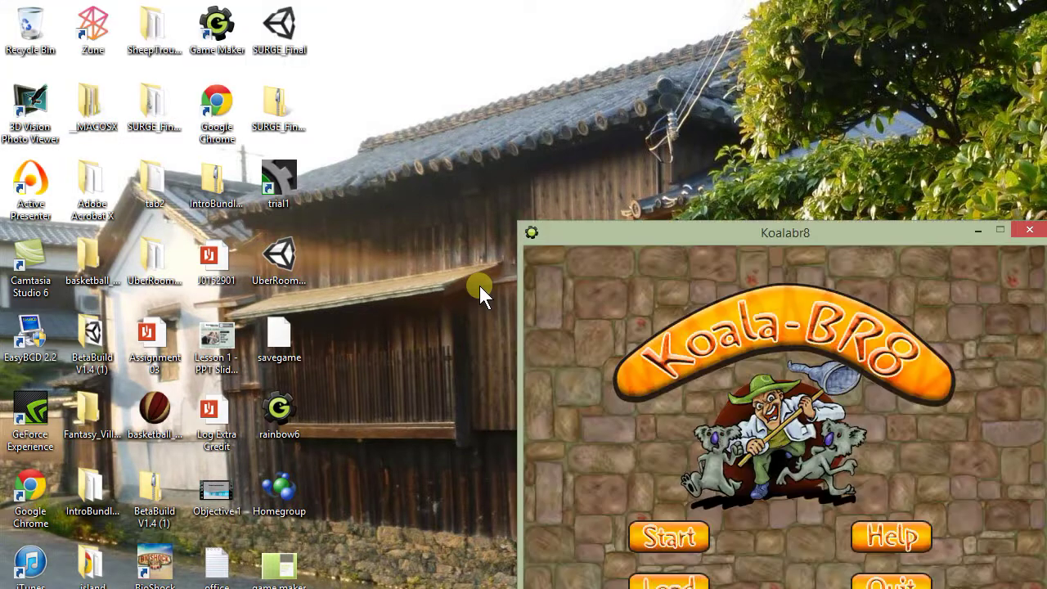
Step: Start the first maze, steer the koalas with arrow keys against the pipe walls, then quit
left_click_drag(596, 242, 453, 139)
left_click(517, 432)
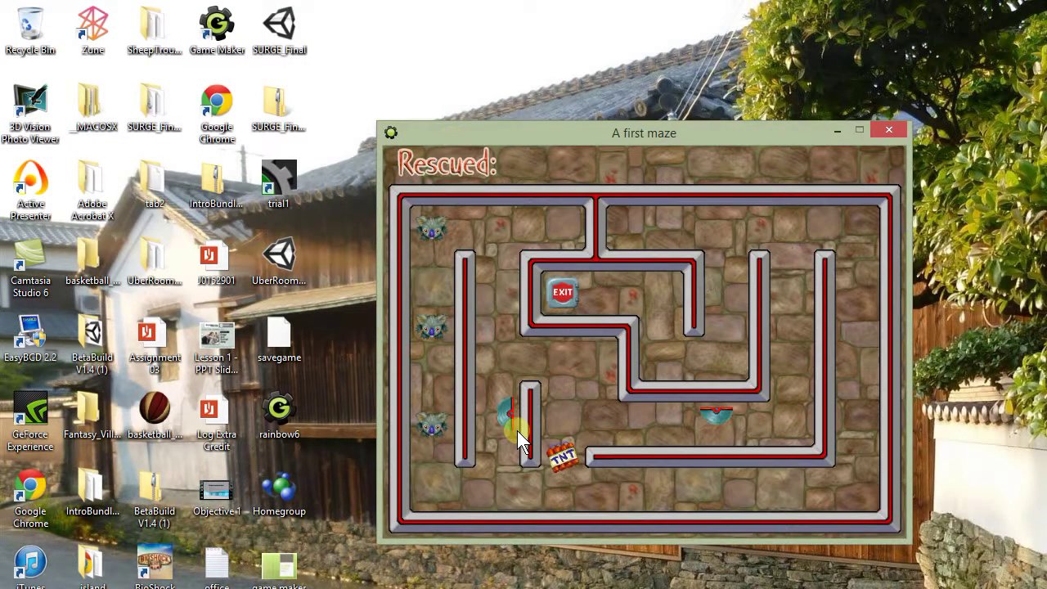
key("Down")
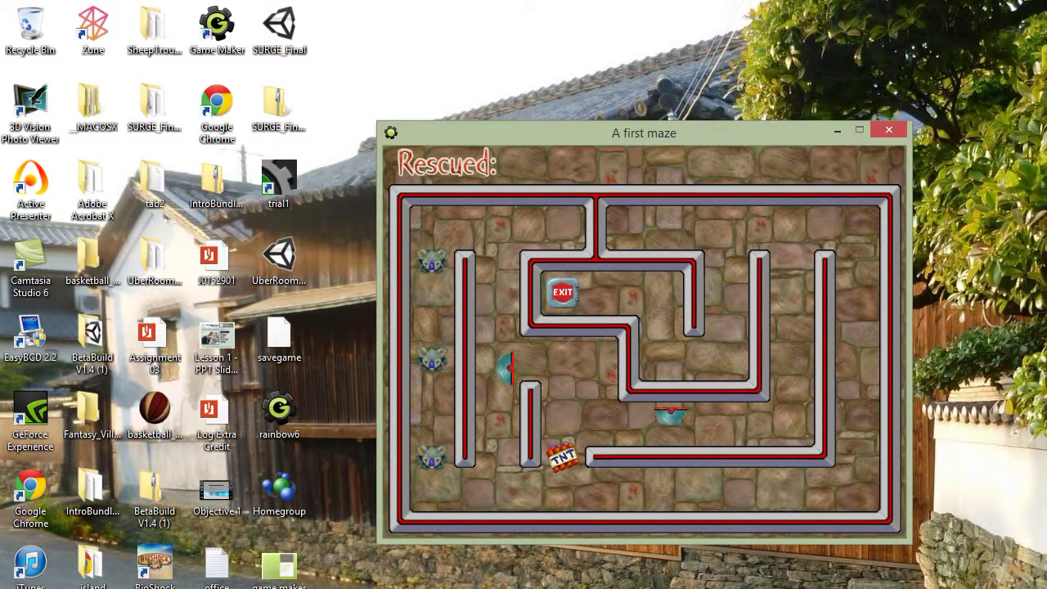
key("Down")
key("Right")
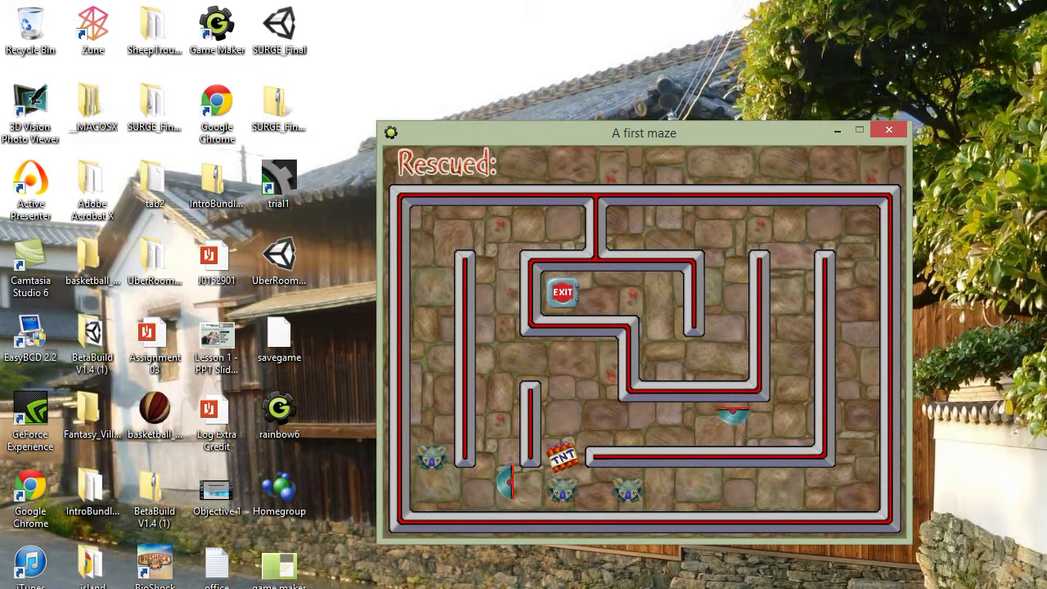
key("Down")
key("Right")
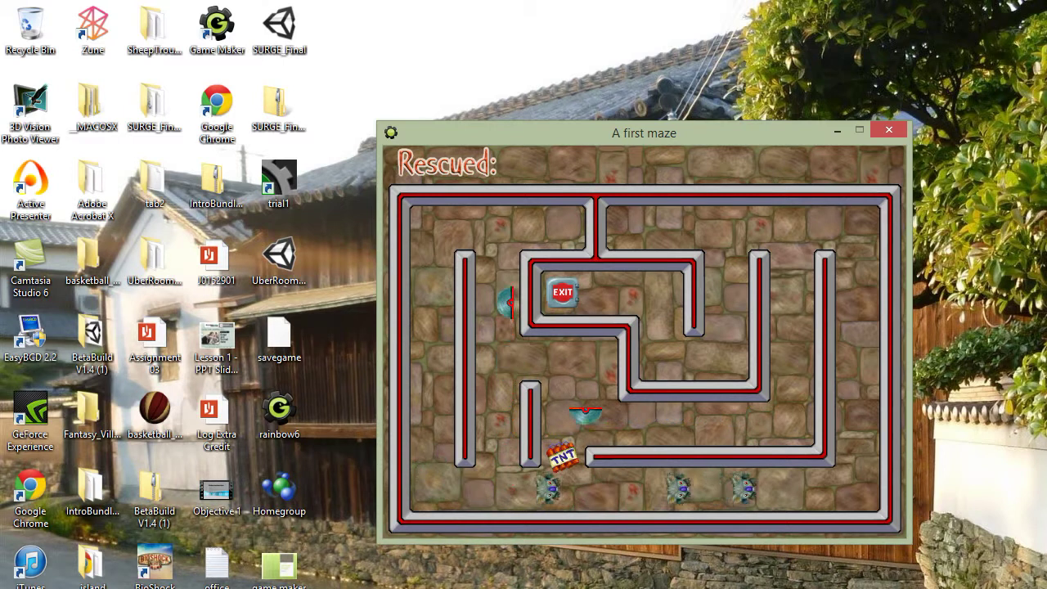
key("Left")
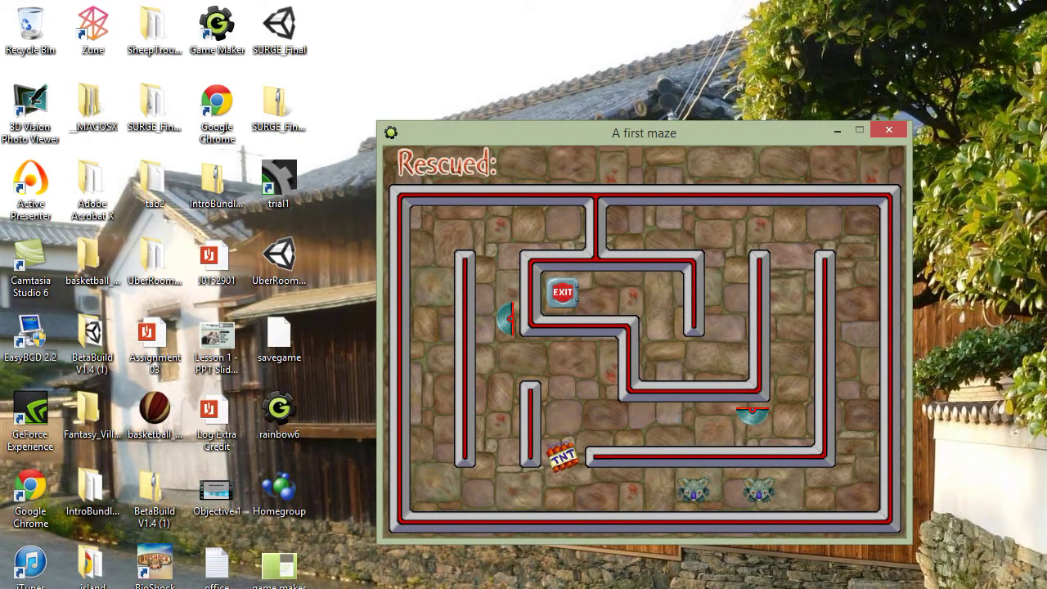
key("Down")
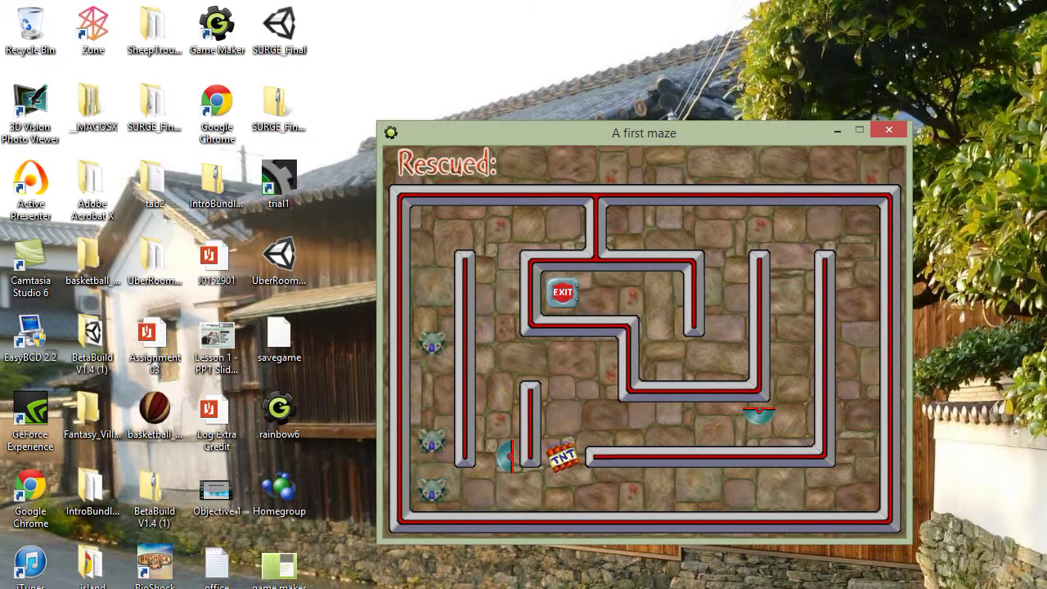
key("Right")
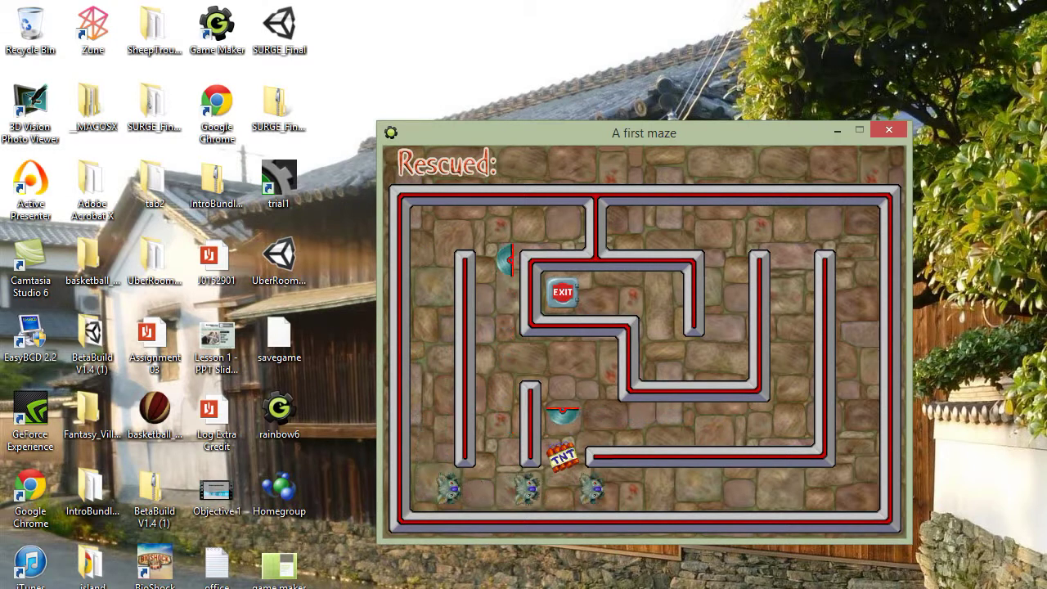
key("Escape")
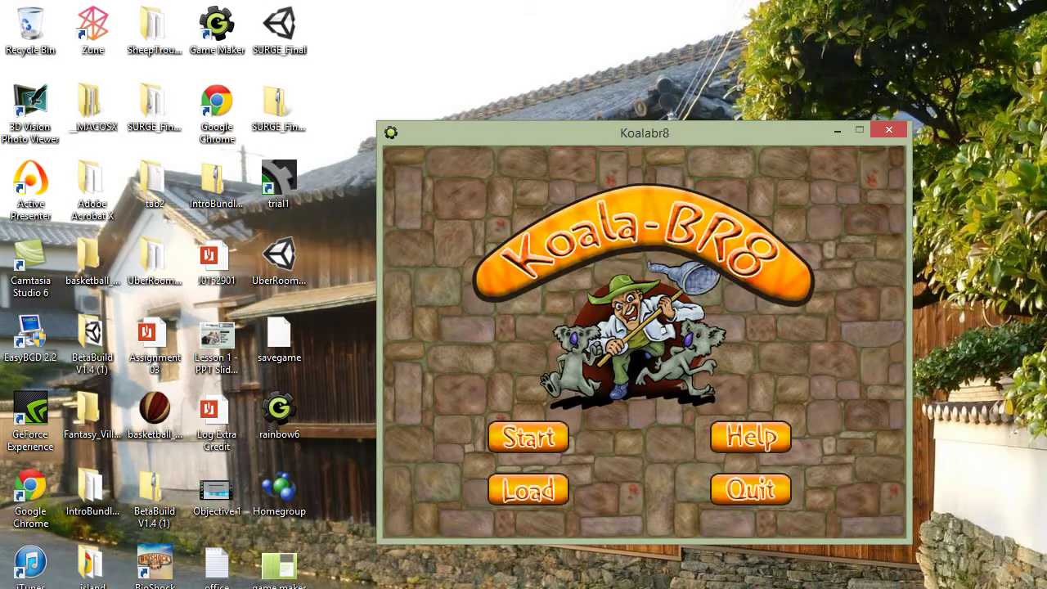
left_click(734, 491)
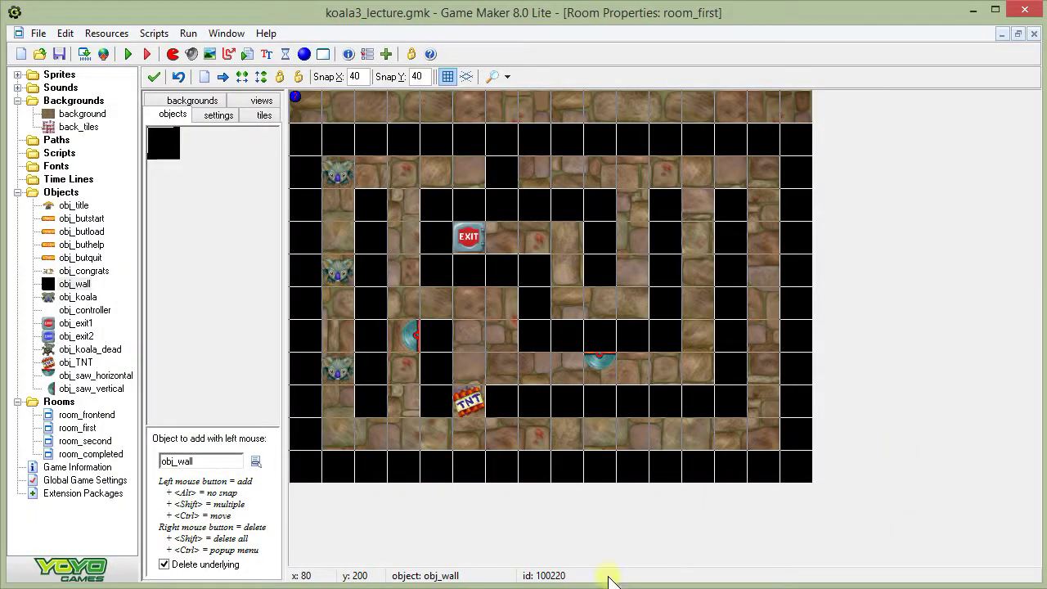